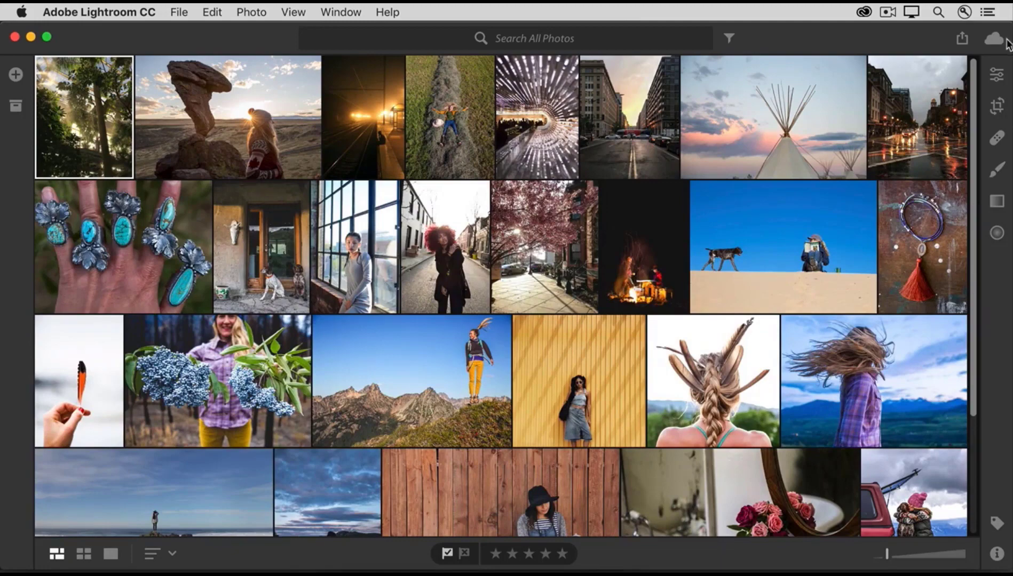
- Check the cloud storage usage and sync status, and close the overview again
left_click(988, 43)
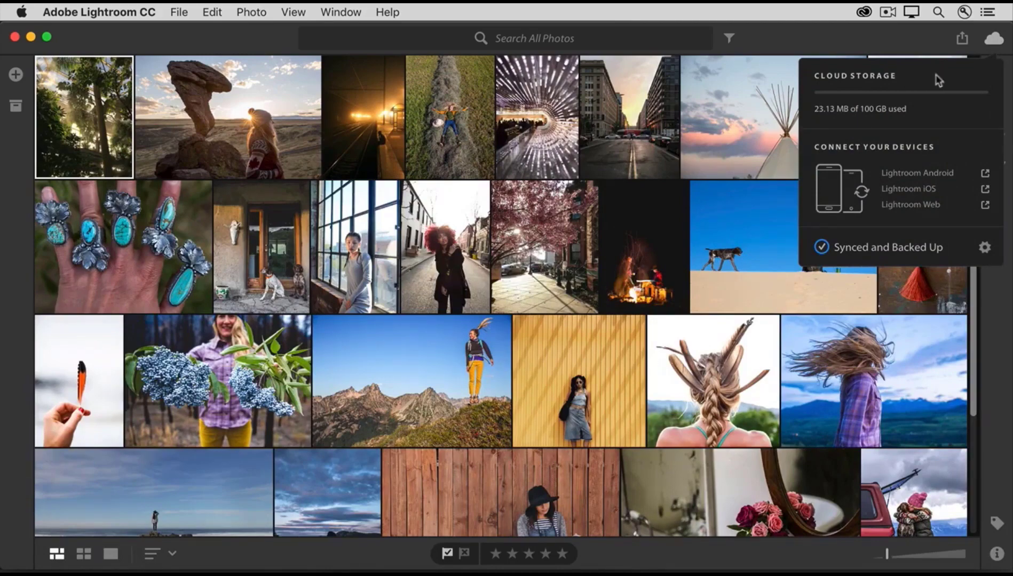
left_click(992, 40)
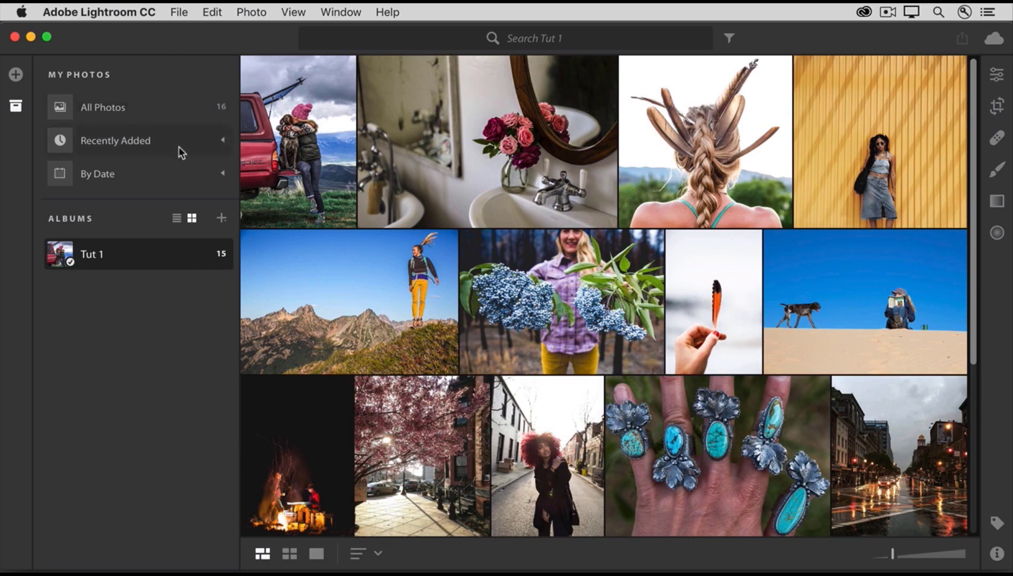
- Expand the By Date listing of the photo library, then hide the photo and album list and show it again
left_click(222, 176)
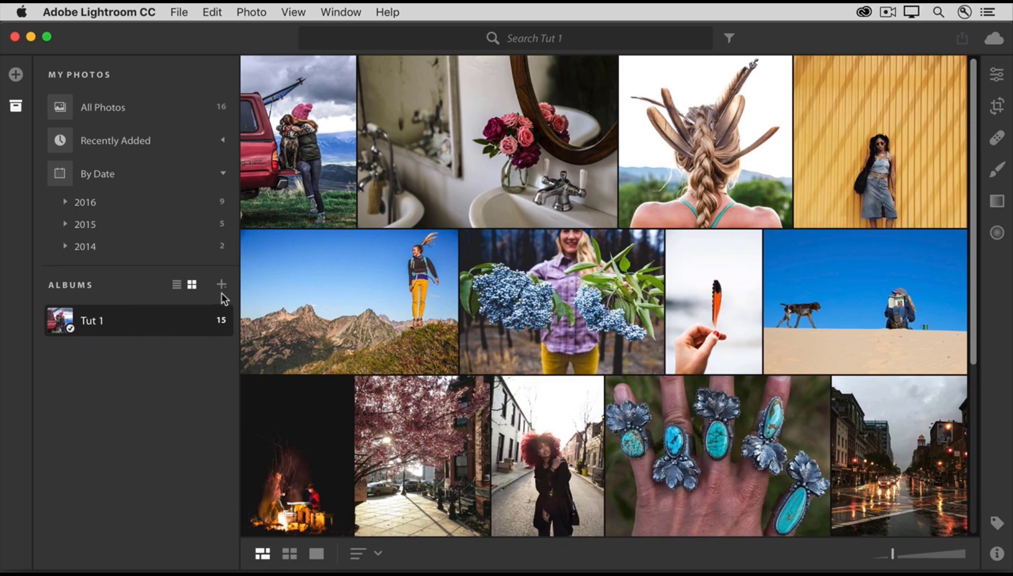
left_click(17, 108)
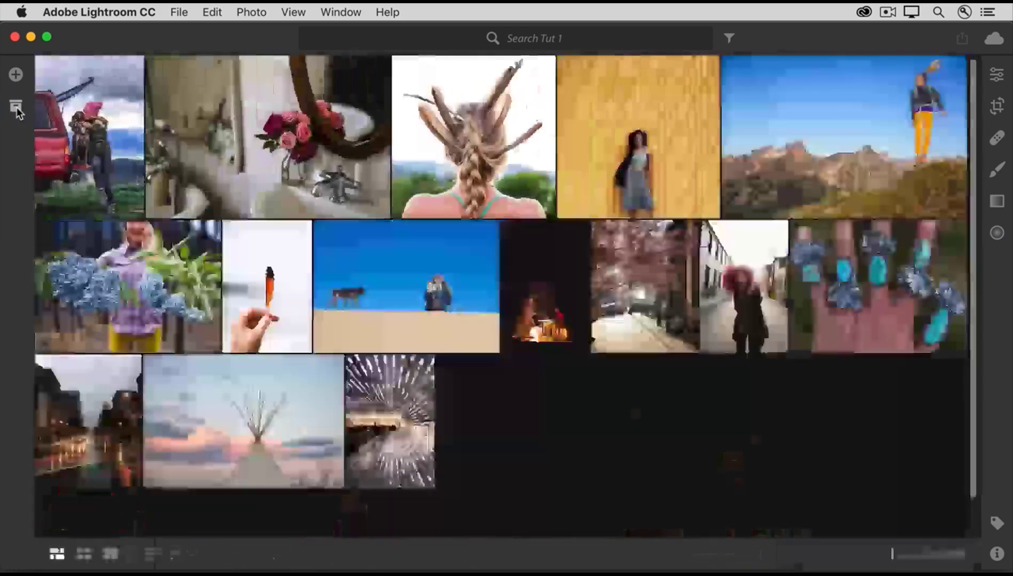
left_click(17, 108)
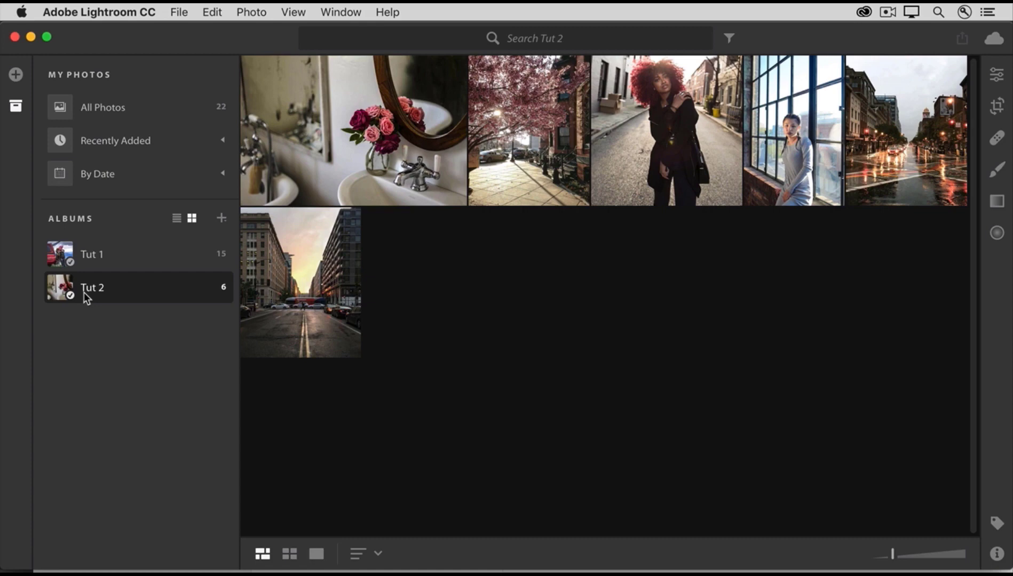
- Open the photo of the bathroom sink with roses from the Tut 2 album for editing
left_click(244, 204)
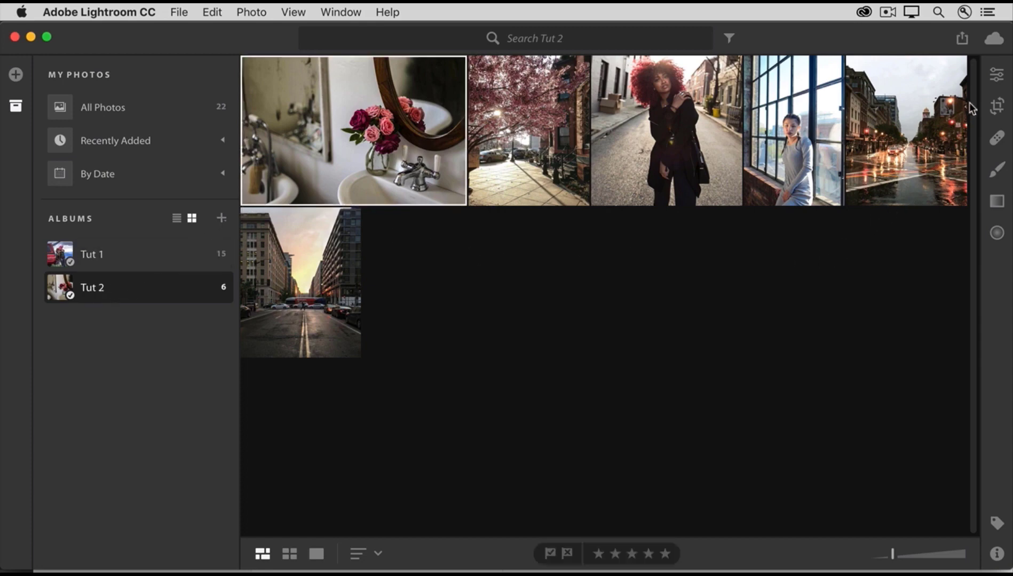
left_click(996, 77)
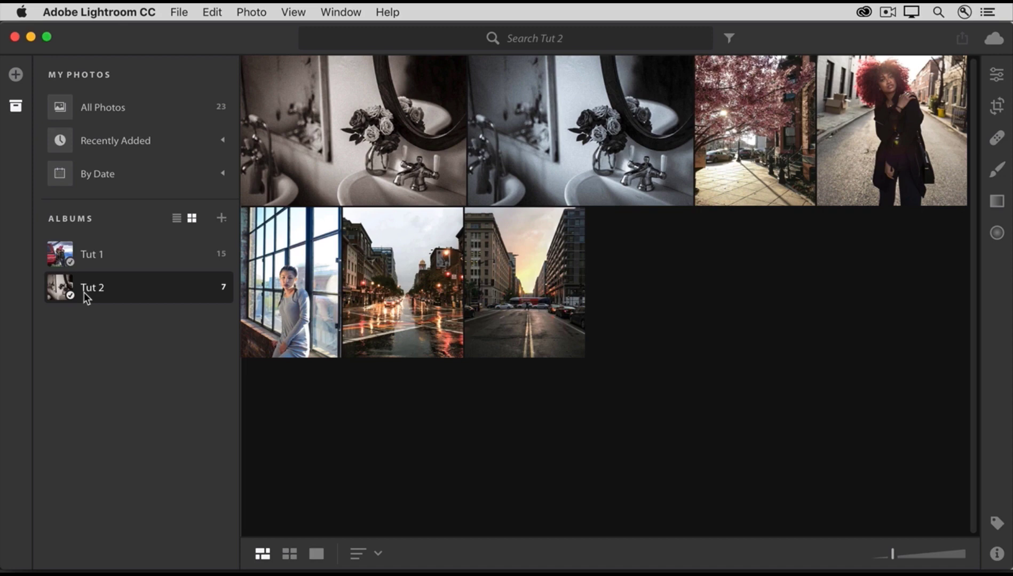
- Open the sunset street photo from Tut 2 for editing and apply the Creative preset 09 - Warm Shadows
left_click(483, 353)
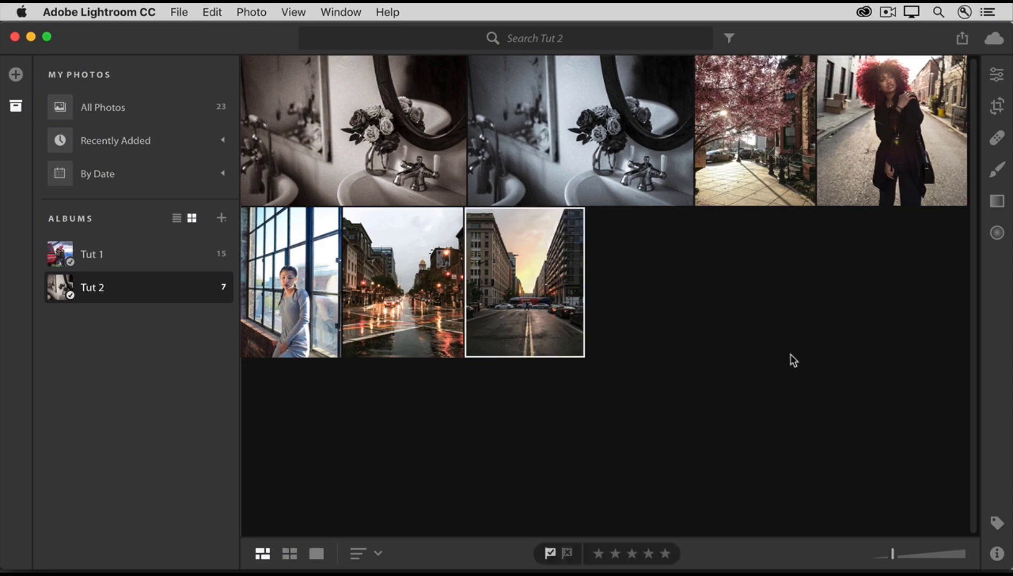
left_click(1003, 80)
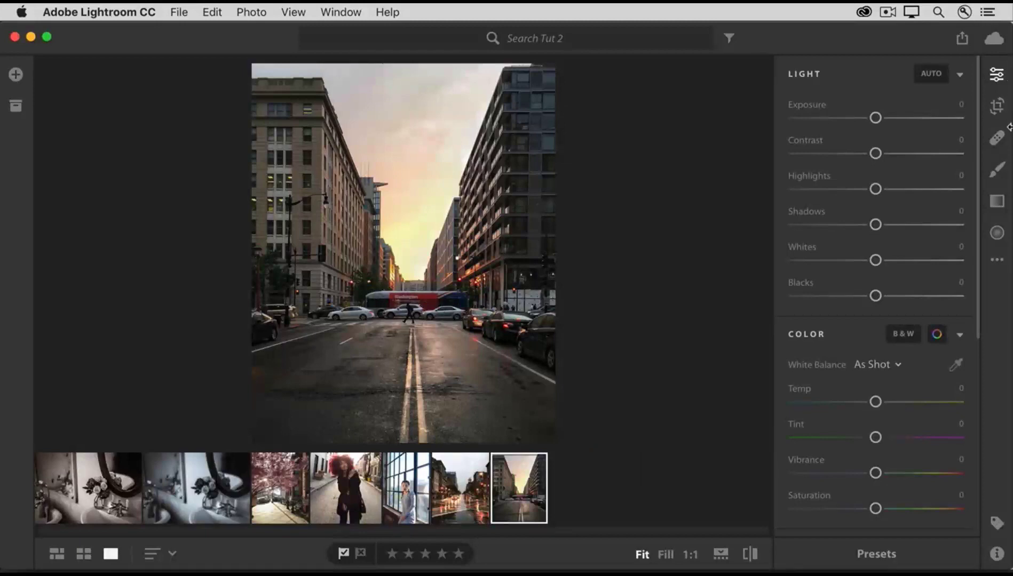
left_click(860, 558)
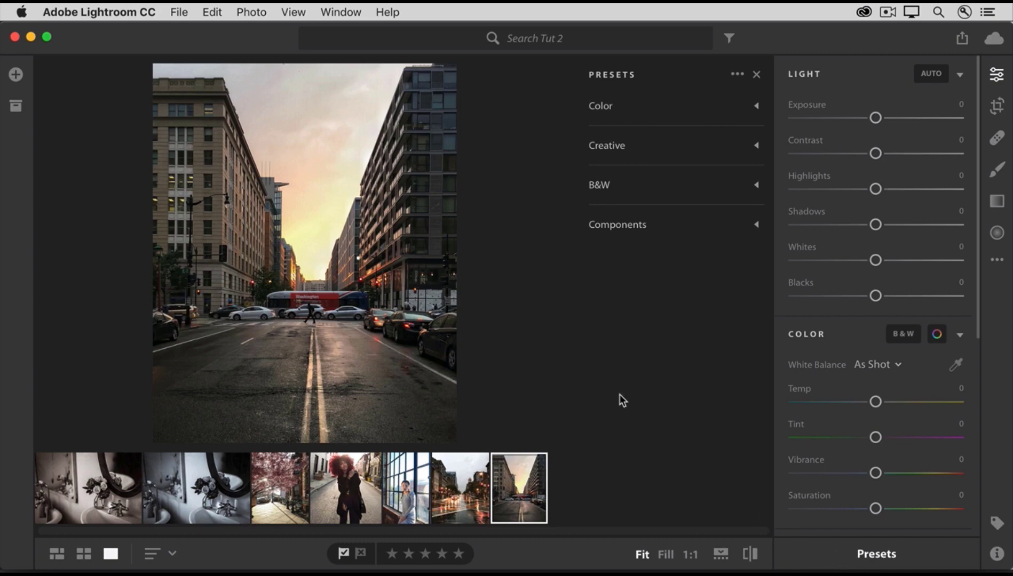
left_click(636, 151)
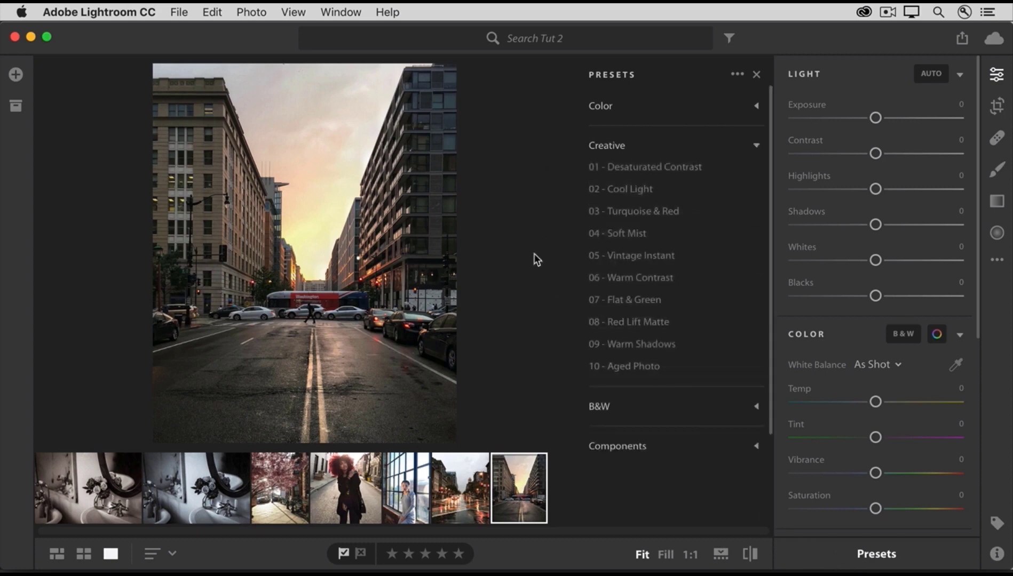
left_click(592, 345)
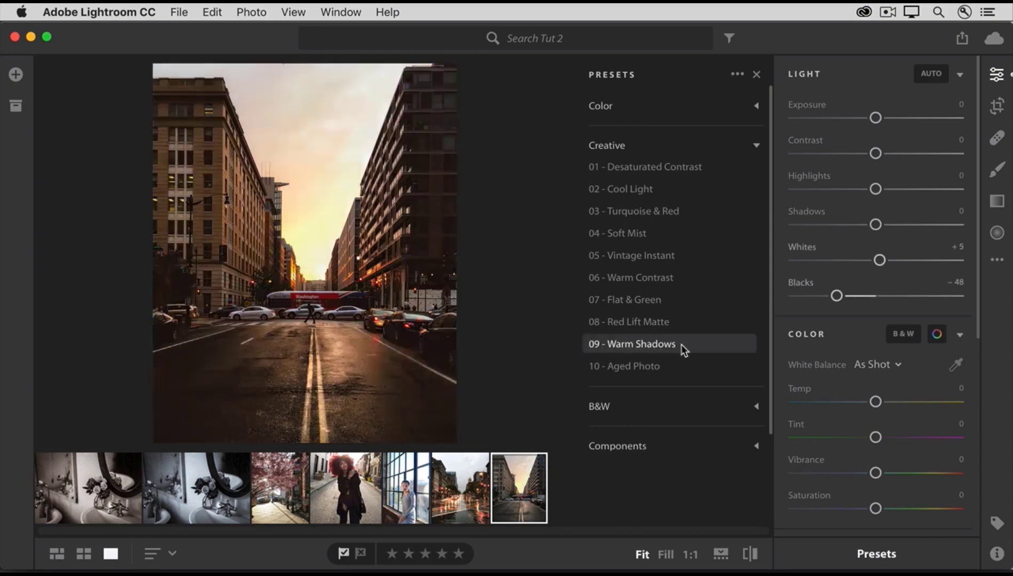
left_click(681, 345)
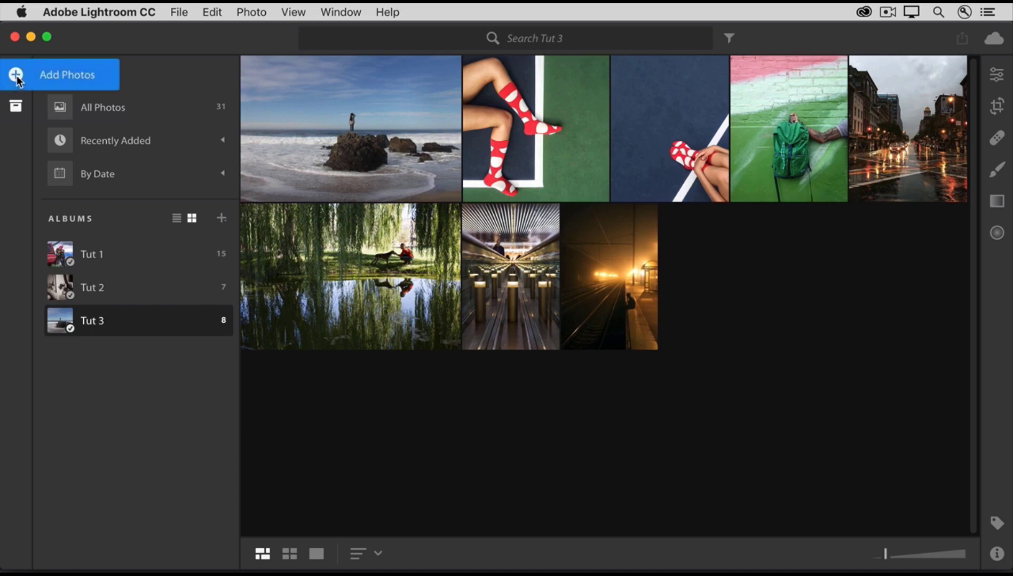
- Open the photo of the person standing on the rock in the surf to examine its light adjustments
left_click(276, 84)
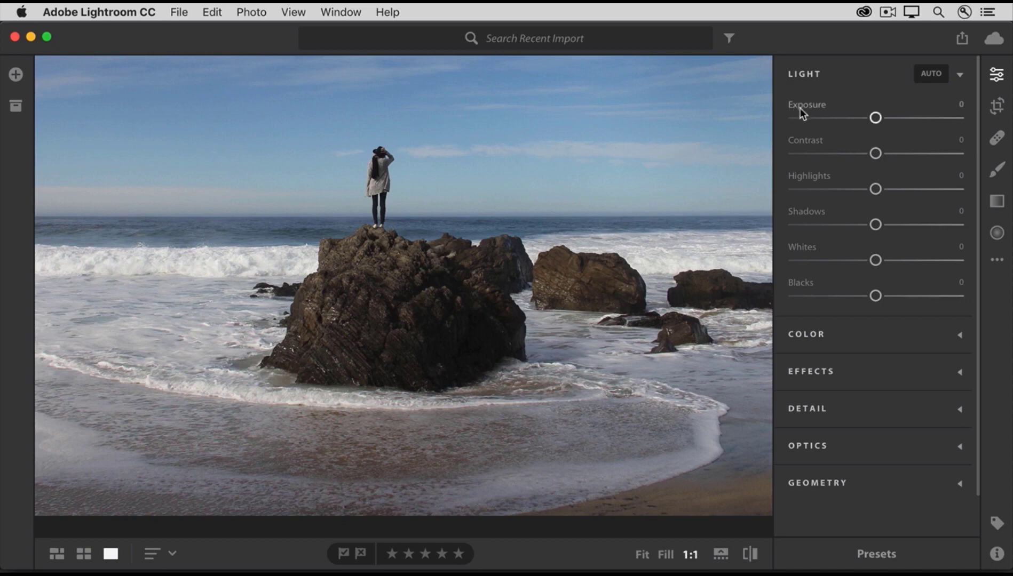
mouse_move(801, 107)
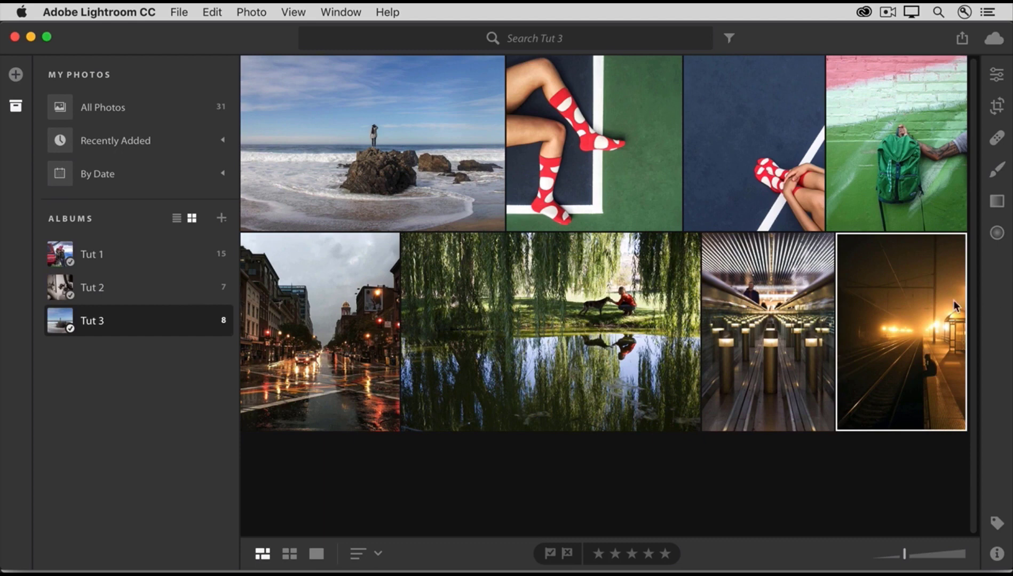
- Open the foggy train platform photo for editing, set its Temp to −51, and shift Tint slightly toward green
left_click(996, 76)
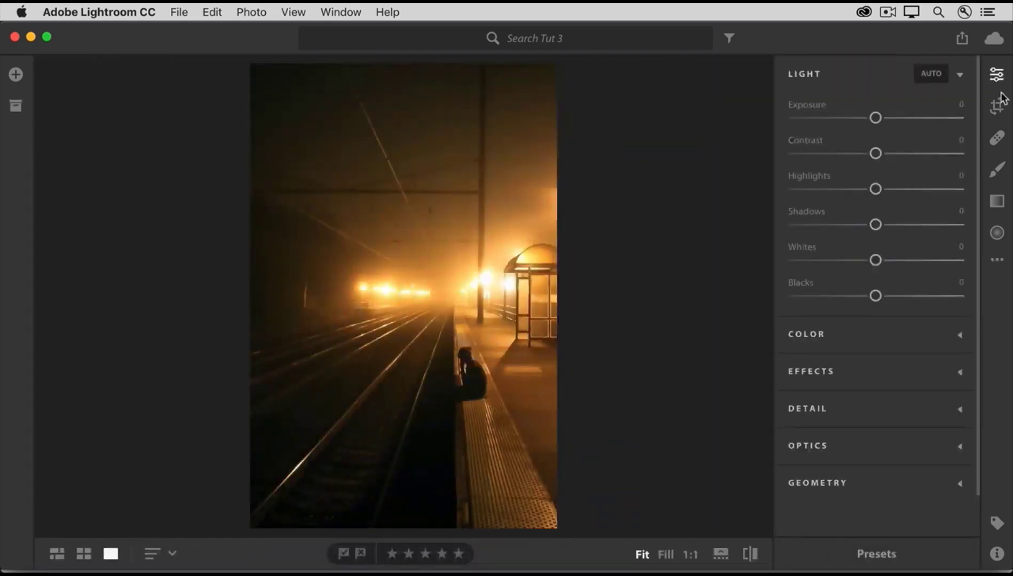
left_click(849, 332)
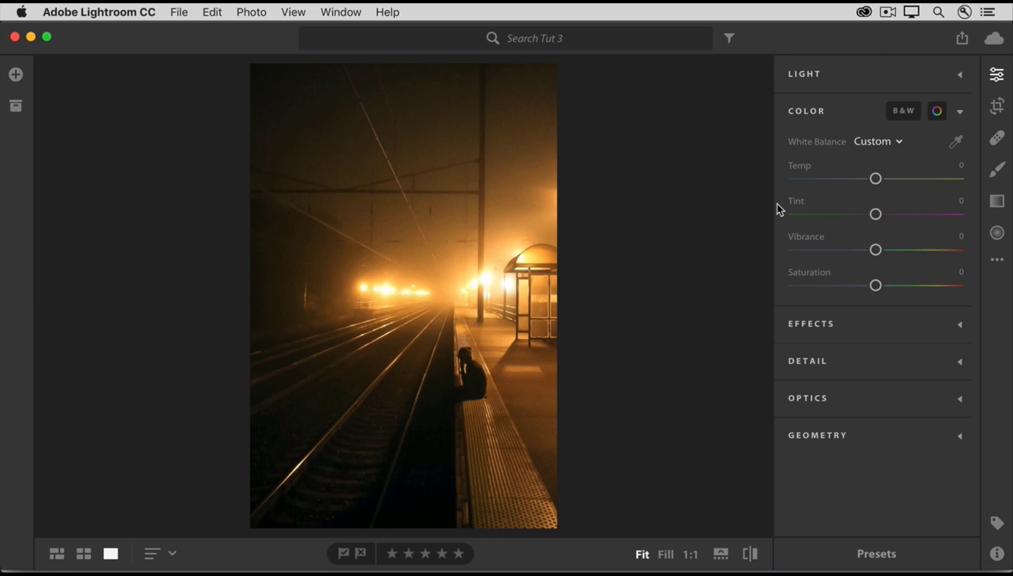
left_click_drag(875, 179, 836, 183)
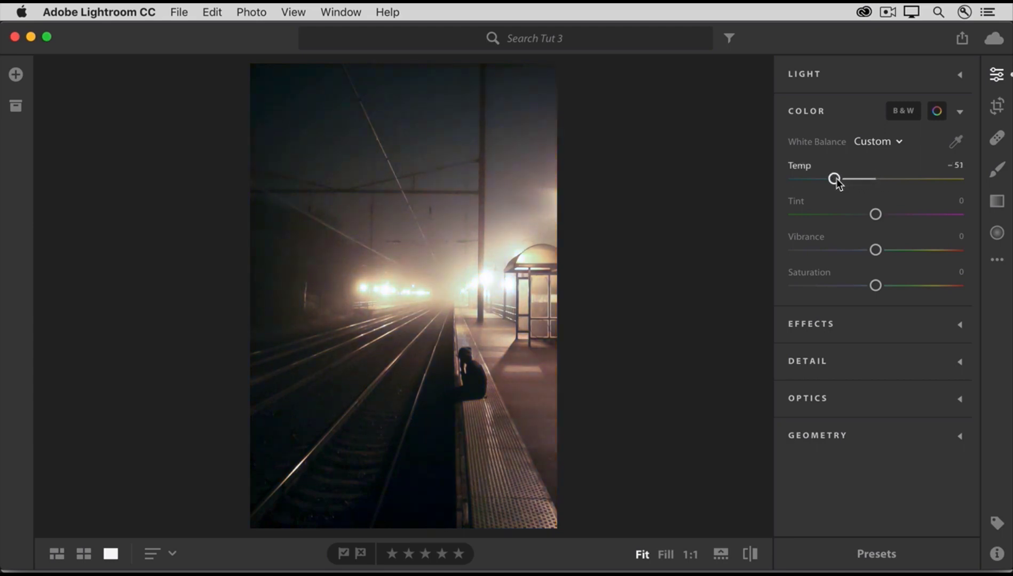
left_click(874, 214)
left_click_drag(875, 217, 861, 215)
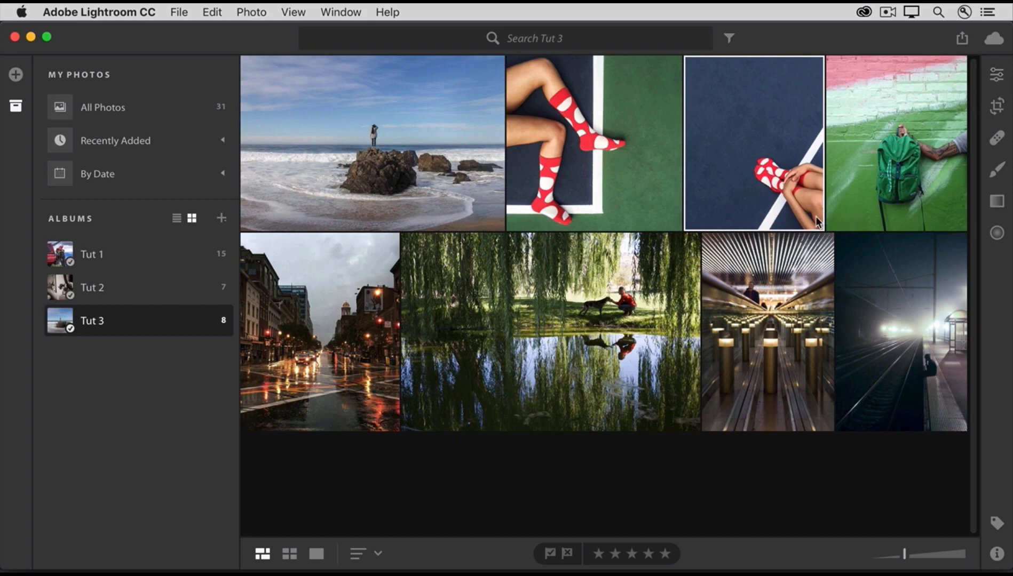
- Open the photo of the red polka-dot socks on the dark blue court for editing and slightly increase its saturation
left_click(997, 76)
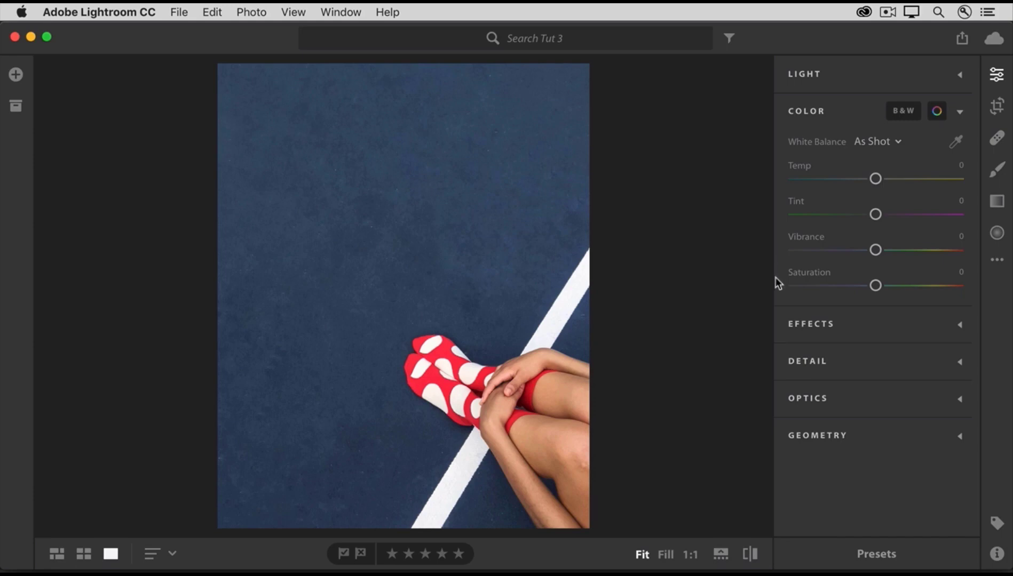
mouse_move(875, 286)
left_mouse_down()
mouse_move(833, 288)
mouse_move(881, 291)
left_mouse_up()
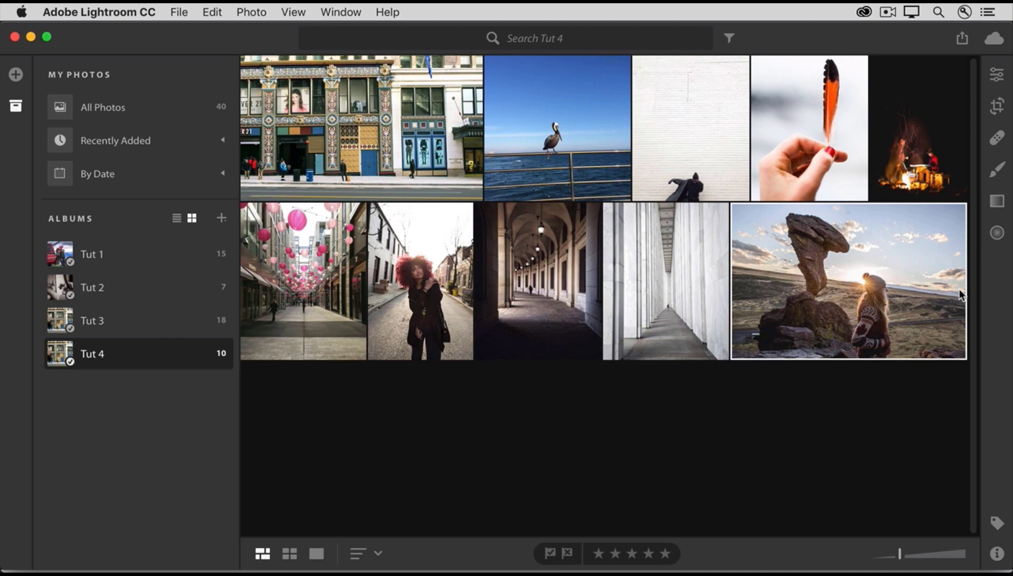
- Open the photo of the person beside the balanced rock from the Tut 4 album for editing
left_click(996, 77)
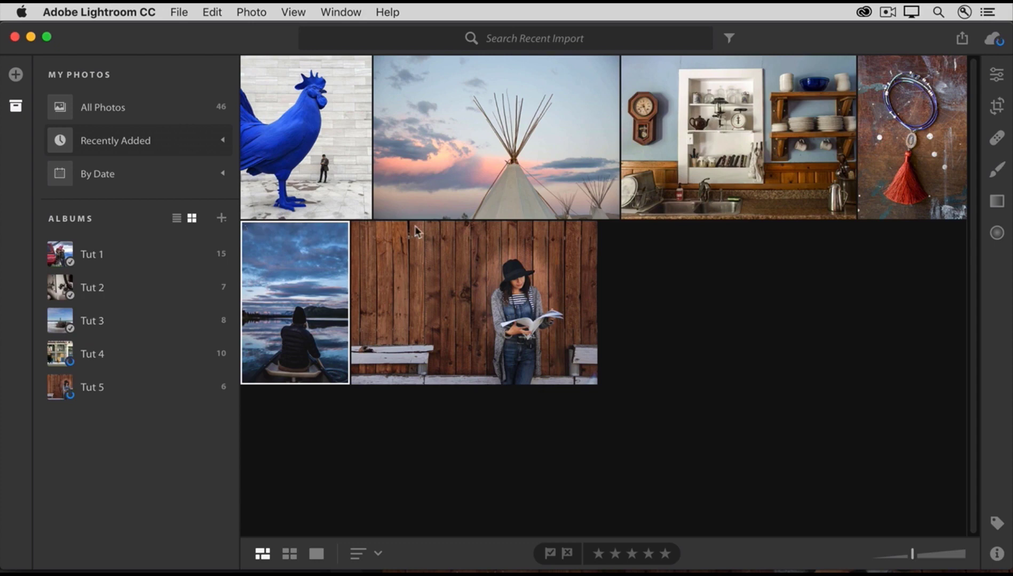
- Open the canoe photo for editing and prepare a Linear Gradient with its exposure raised to slightly below +1.04
left_click(995, 77)
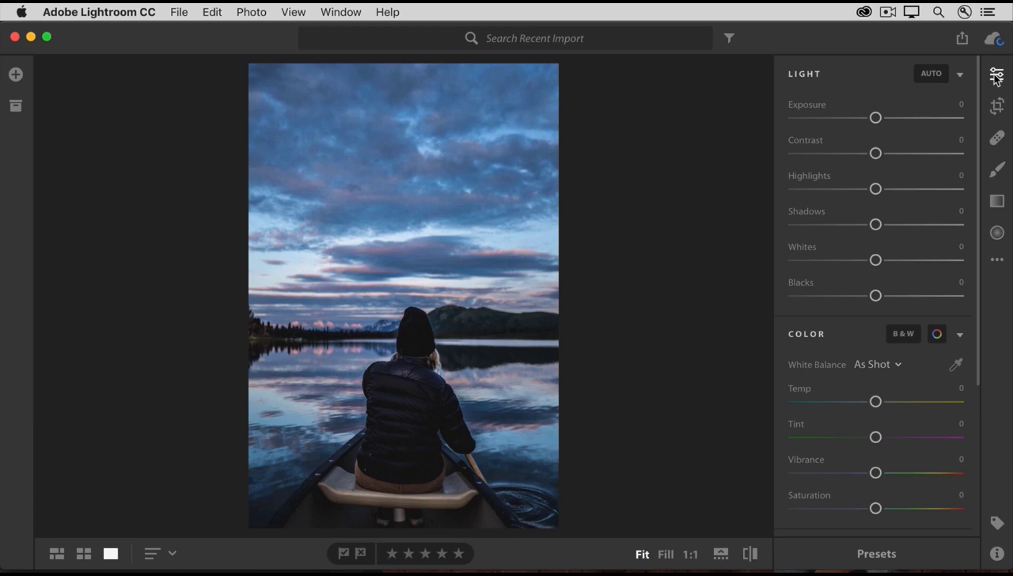
left_click(996, 202)
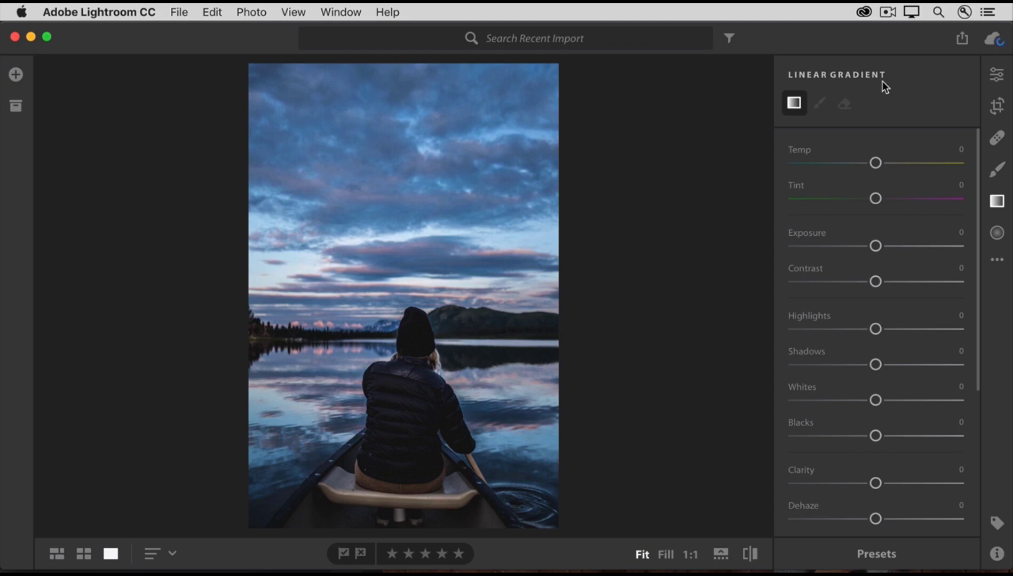
left_click_drag(873, 246, 896, 247)
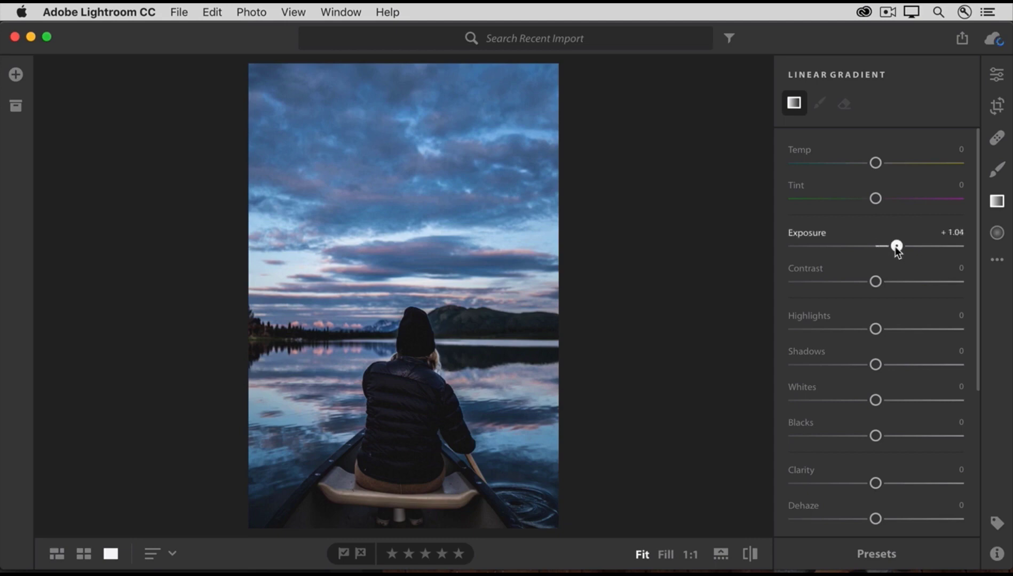
left_click_drag(896, 247, 890, 247)
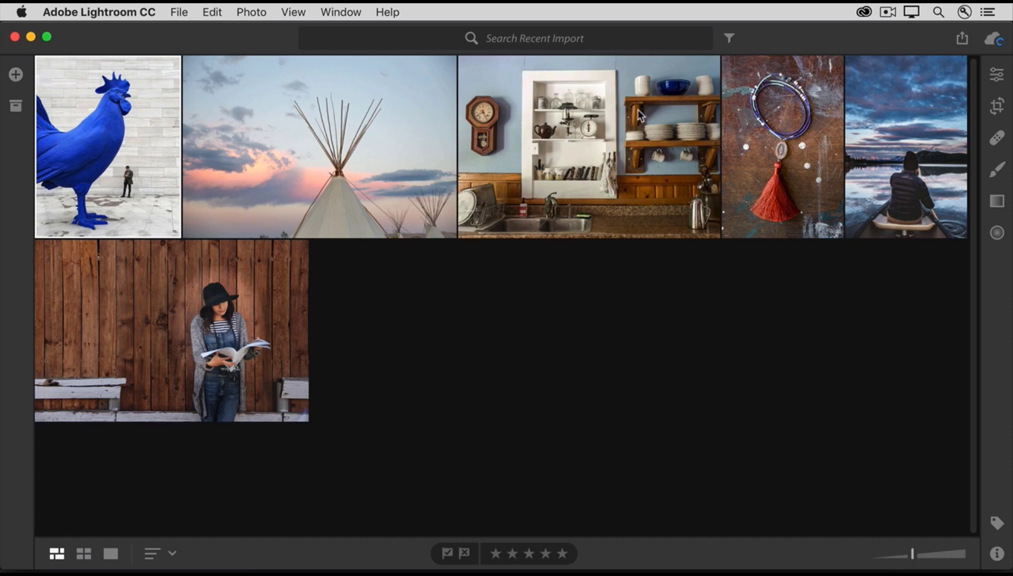
- Open the blue rooster photo for editing and reset all sliders of the adjustment Brush
left_click(996, 74)
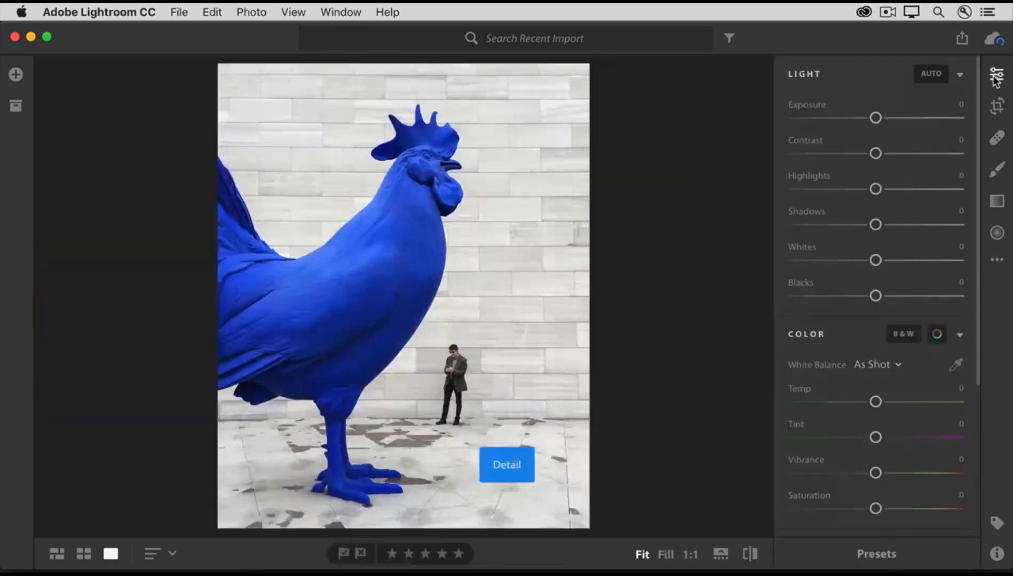
left_click(996, 169)
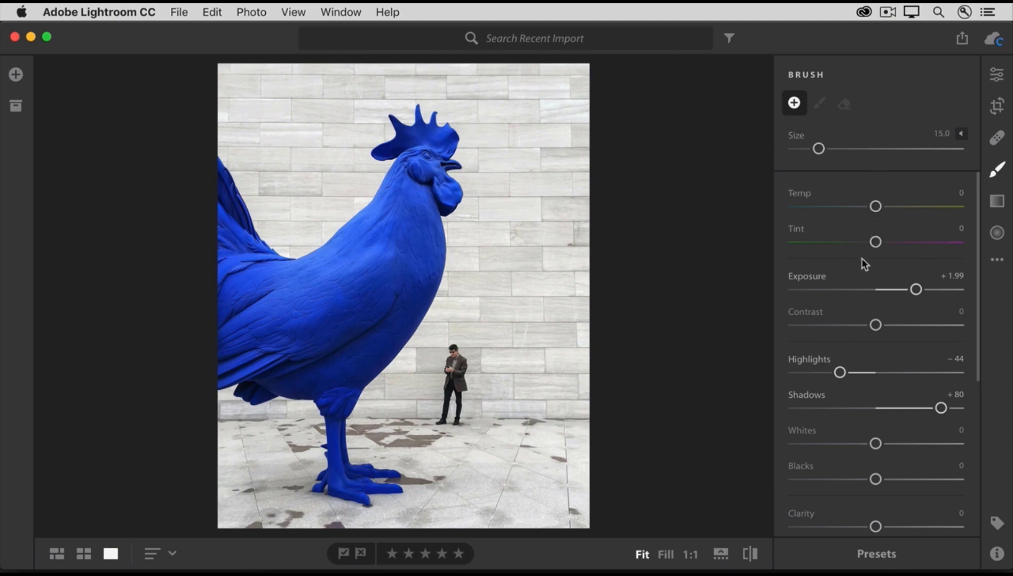
right_click(816, 278)
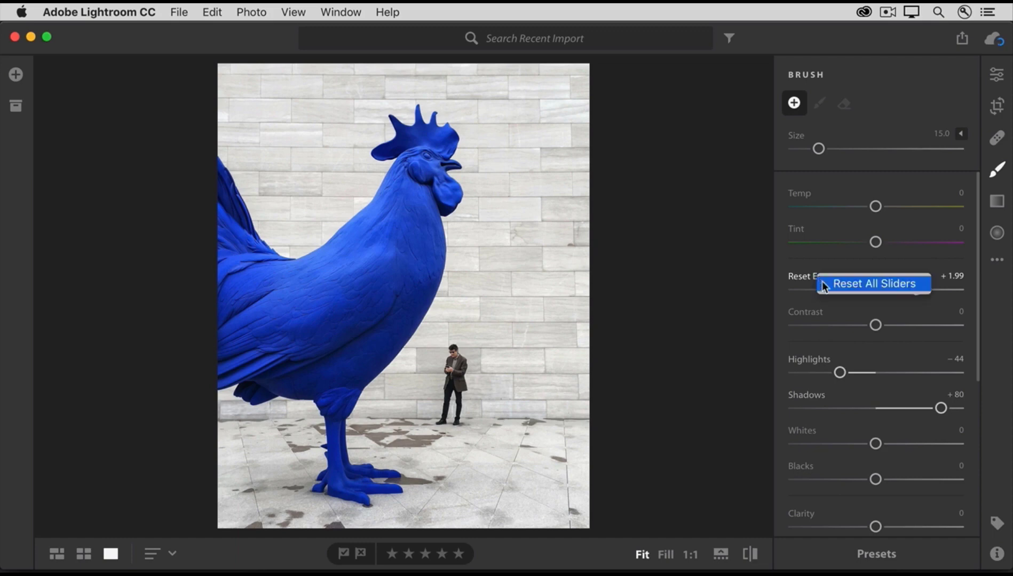
left_click(822, 281)
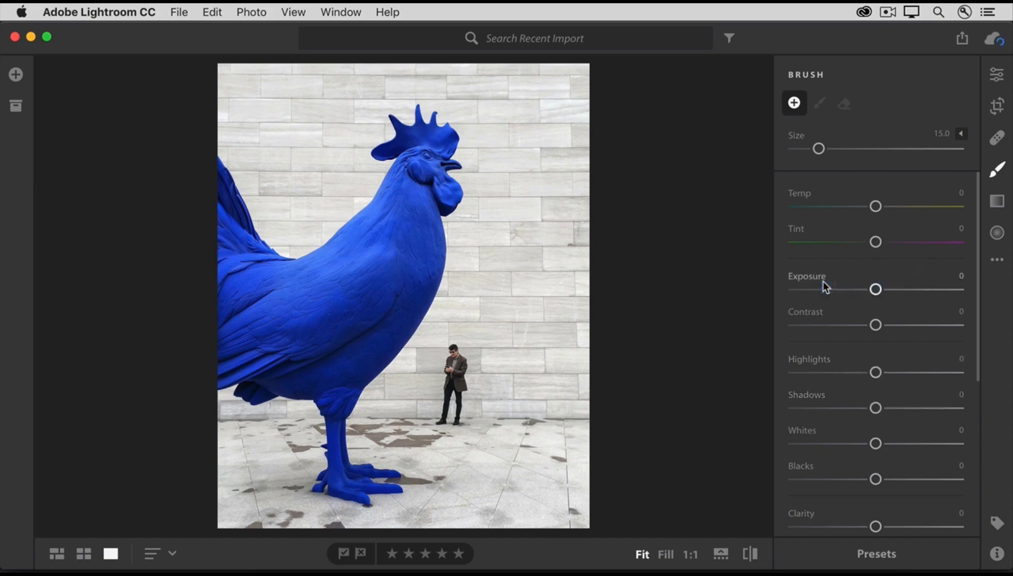
- Set the Brush exposure to −2.43, darken the upper-right corner of the rooster photo, and erase part of the painted area
left_click_drag(875, 289, 826, 290)
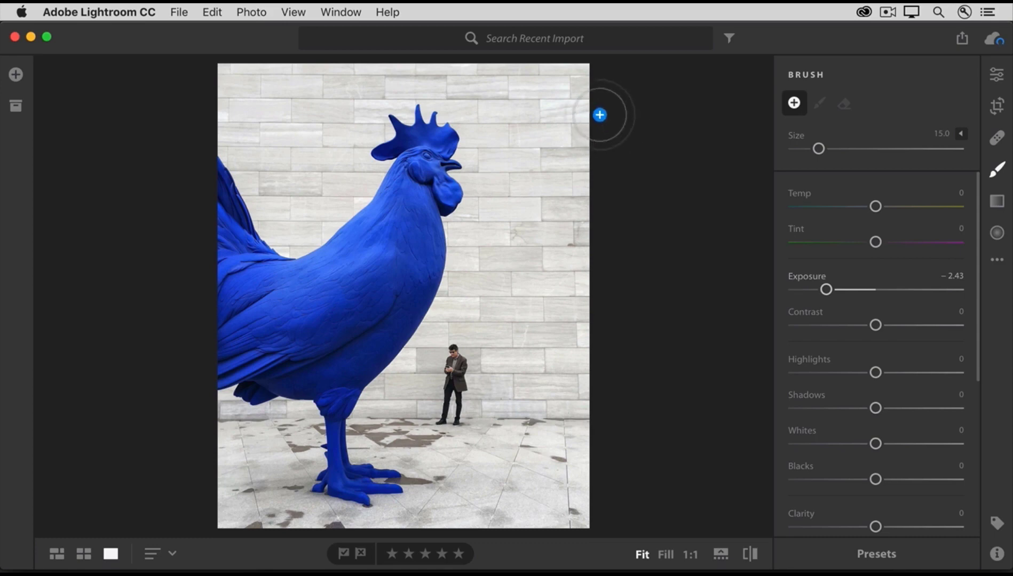
mouse_move(592, 128)
left_mouse_down()
mouse_move(520, 79)
mouse_move(592, 85)
mouse_move(501, 75)
mouse_move(608, 160)
mouse_move(480, 69)
mouse_move(575, 119)
mouse_move(603, 170)
left_mouse_up()
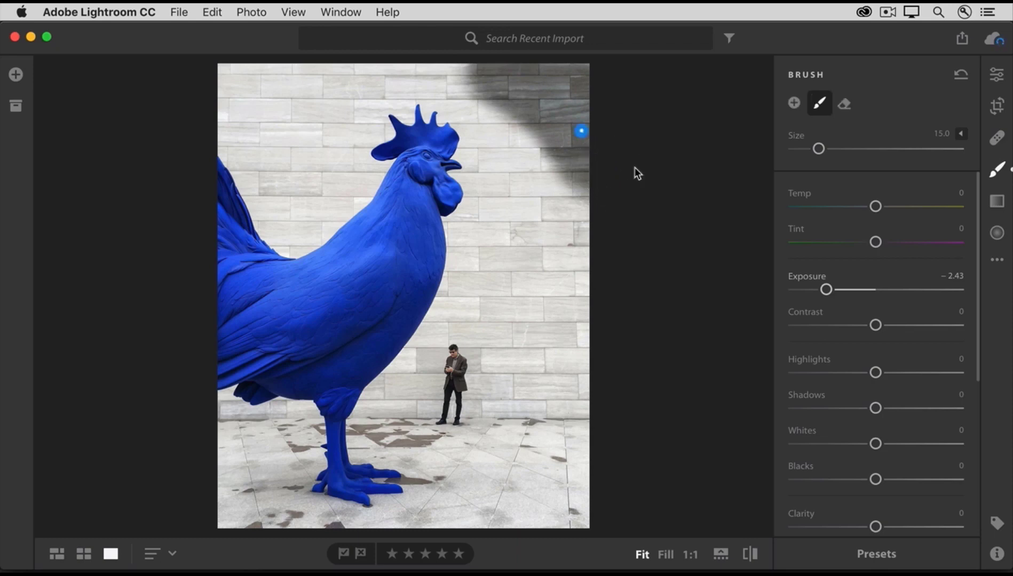
left_click(845, 105)
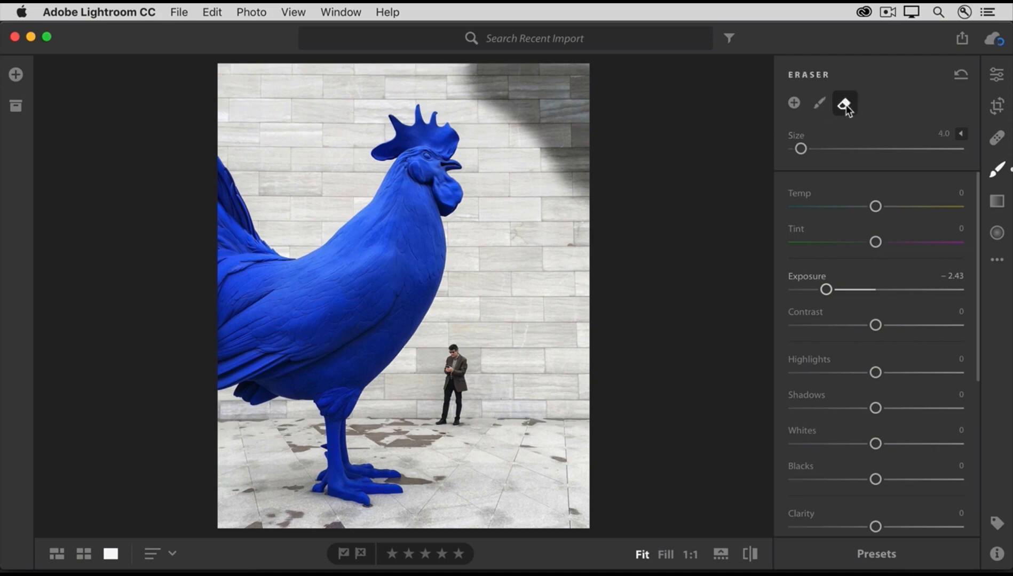
mouse_move(583, 184)
left_mouse_down()
mouse_move(562, 182)
mouse_move(541, 149)
mouse_move(567, 138)
left_mouse_up()
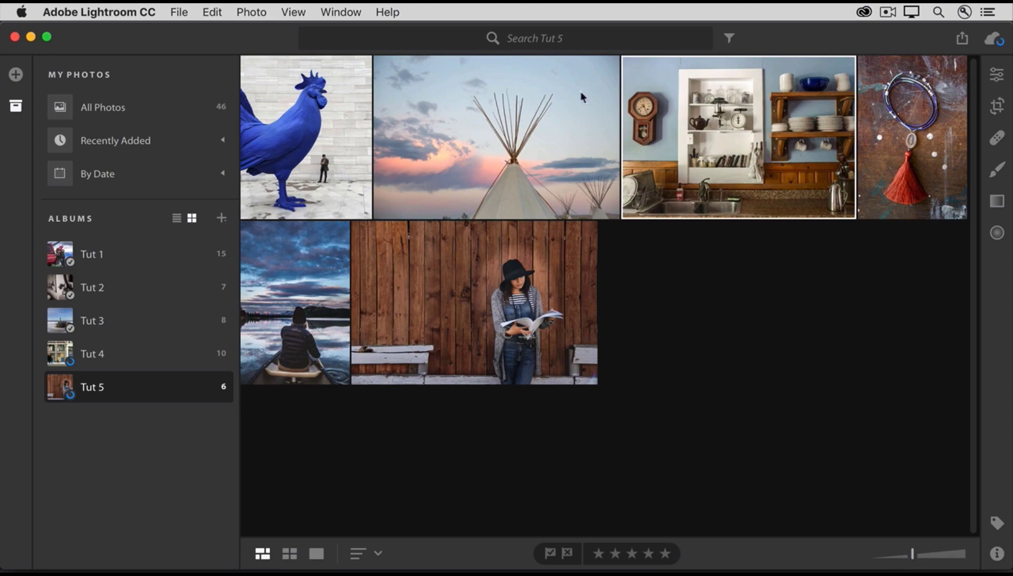
- Open the kitchen photo from Tut 5 for editing and activate the Healing Brush for the wall around the hanging mugs at 1:1
left_click(998, 77)
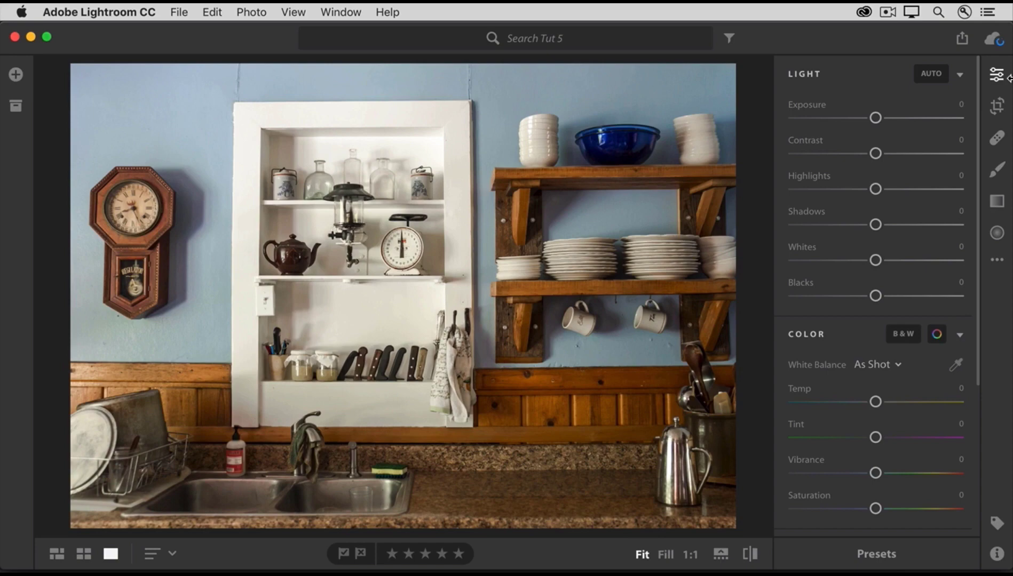
left_click(478, 280)
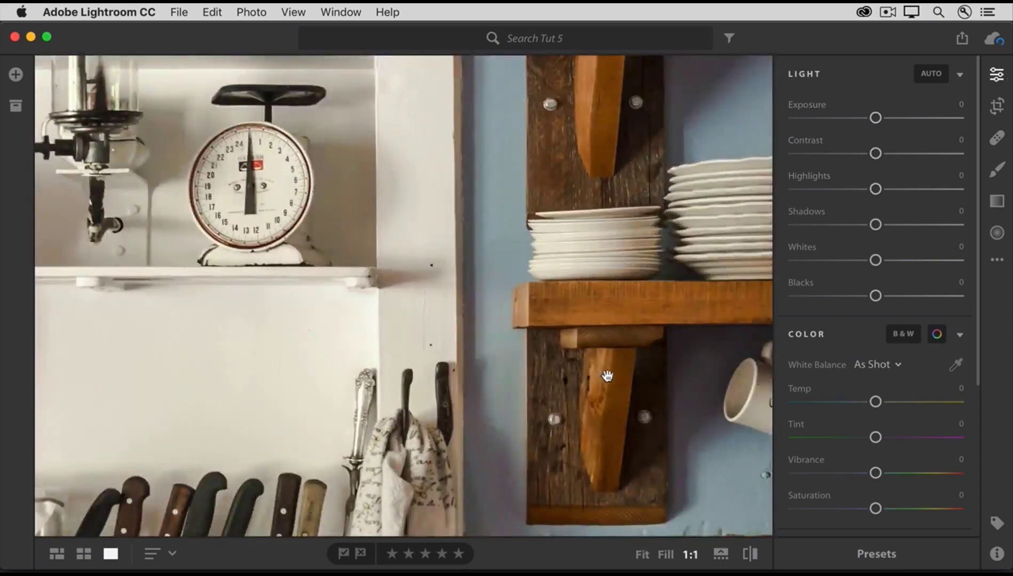
scroll(602, 378, "right", 10)
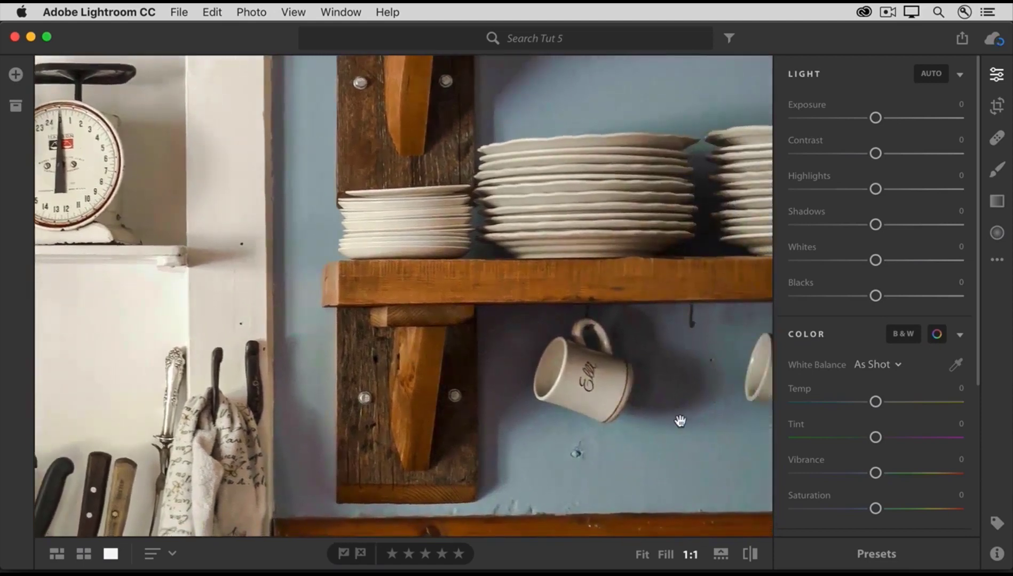
scroll(604, 418, "right", 3)
left_click_drag(603, 418, 469, 413)
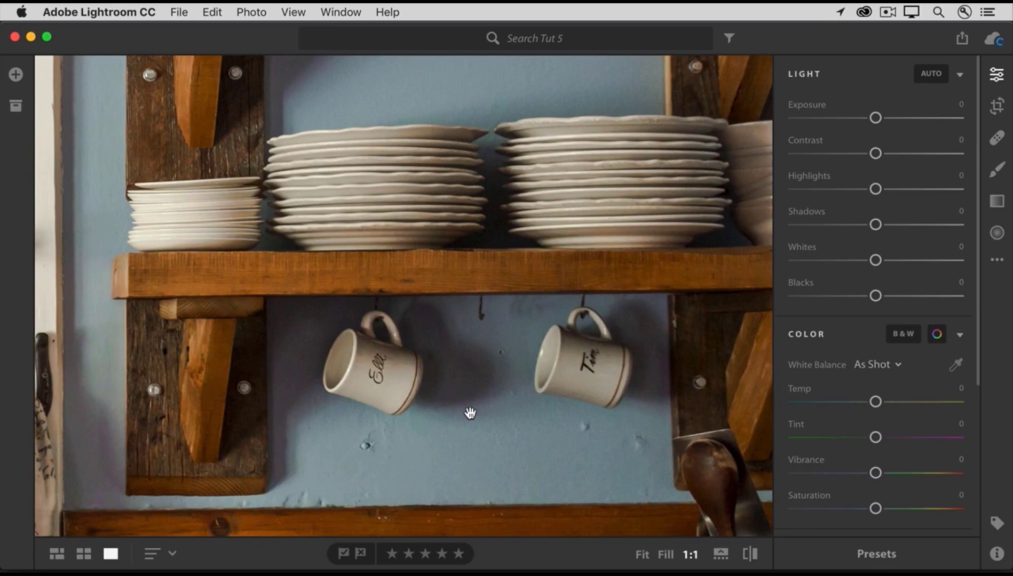
left_click(997, 140)
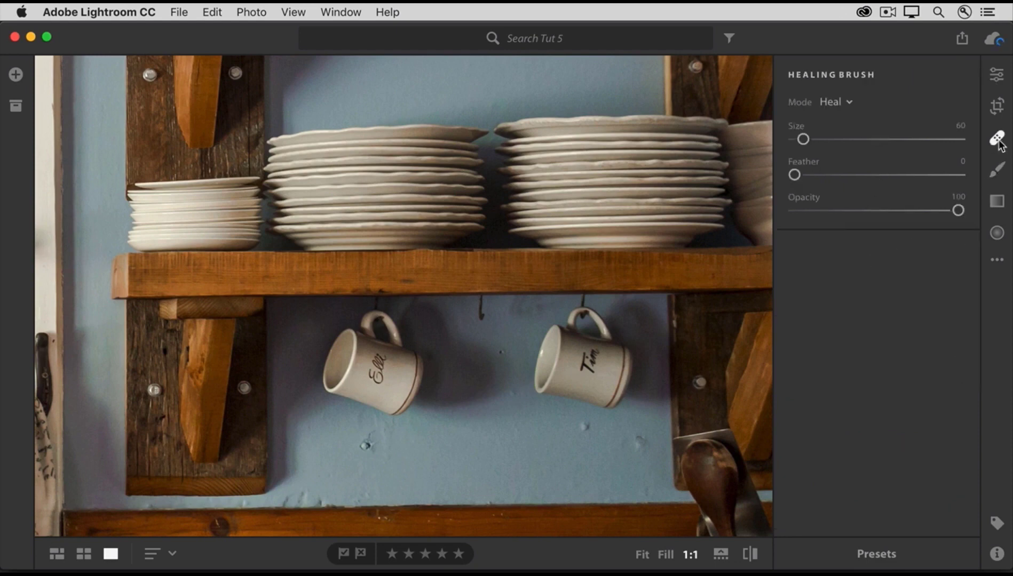